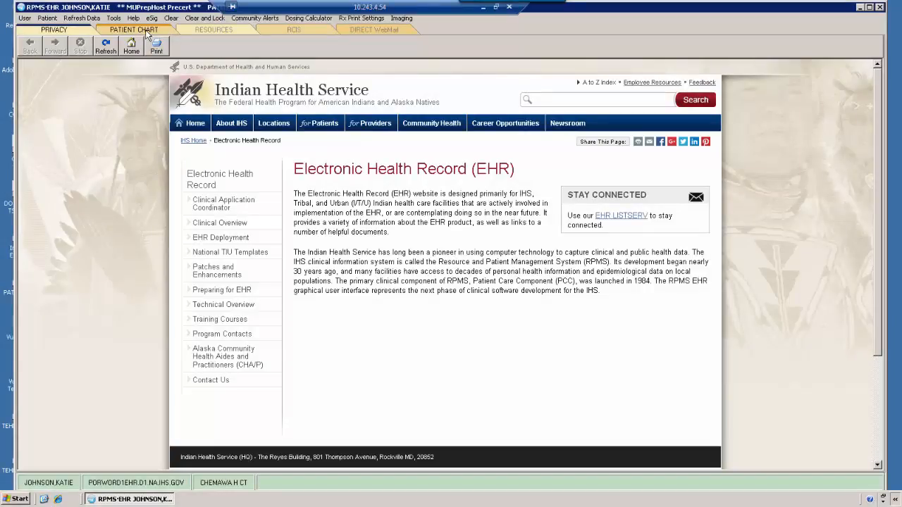
Step: Switch to the Patient Chart tab and open the Patient Selection dialog
{"action": "left_click", "coordinate": [146, 32]}
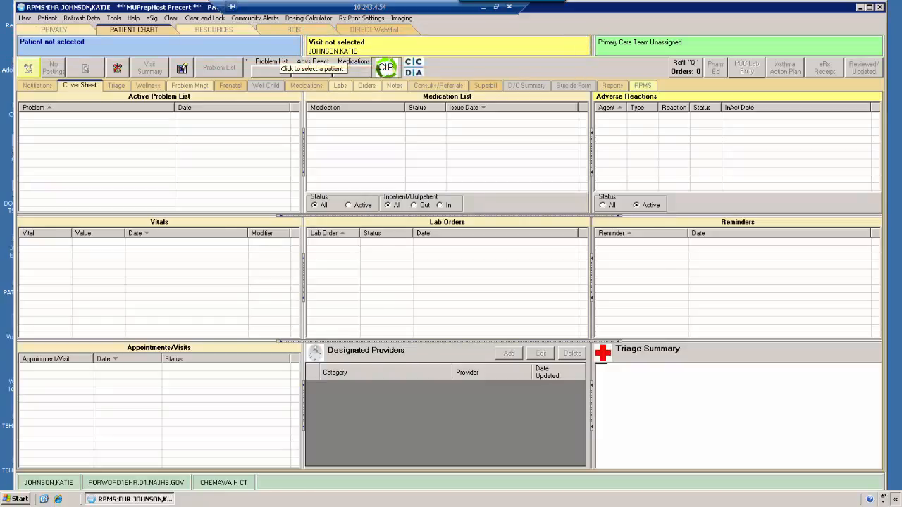
{"action": "left_click", "coordinate": [268, 48]}
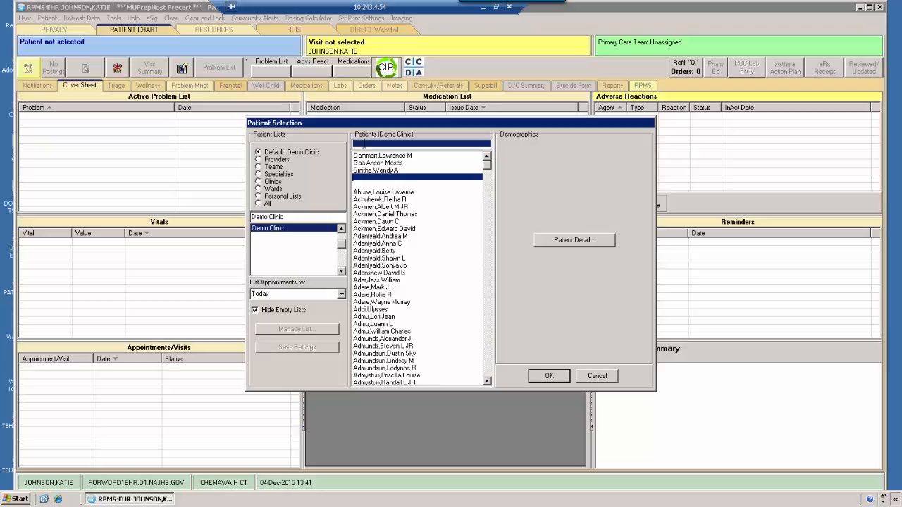
Step: Search the Demo Clinic patient list for the last name 'smith'
{"action": "left_click", "coordinate": [363, 144]}
{"action": "type", "text": "smith"}
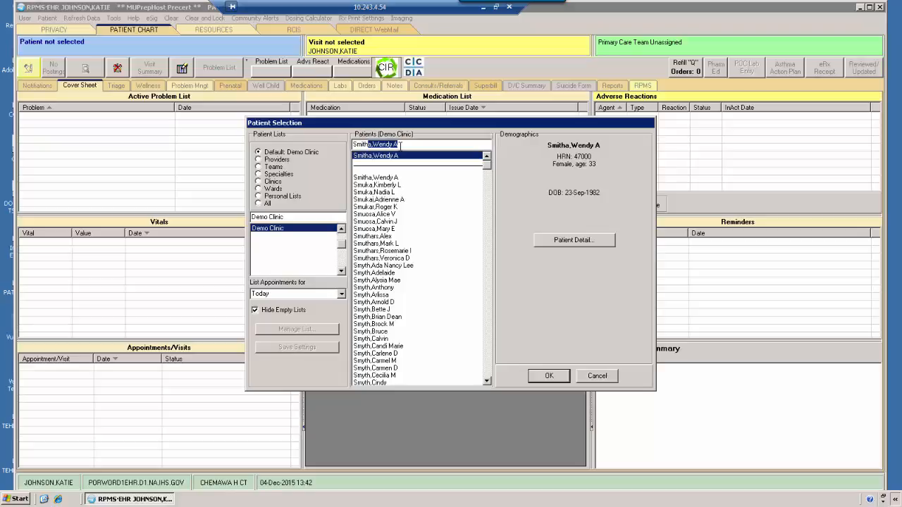
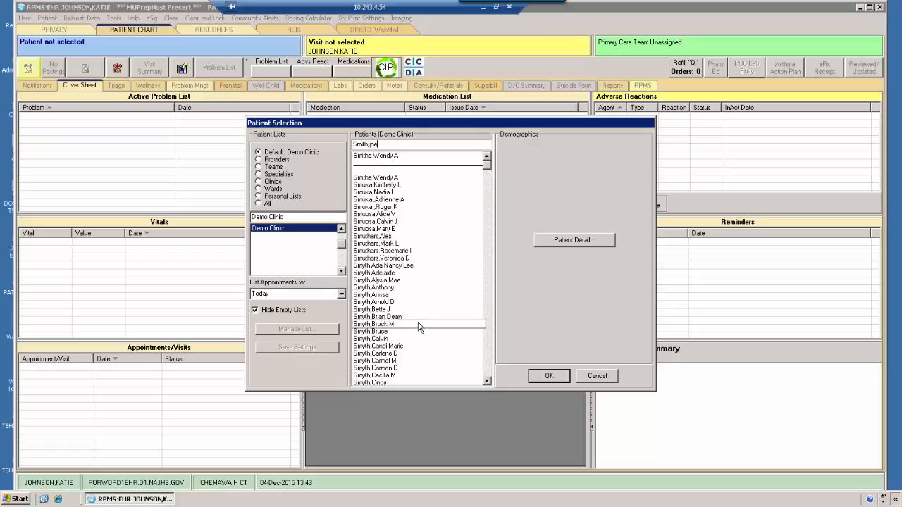
Step: Refine the search to 'smith,joe', then edit it to 'smyth,' and select the matched entry
{"action": "scroll", "coordinate": [487, 381], "scroll_direction": "down", "scroll_amount": 4}
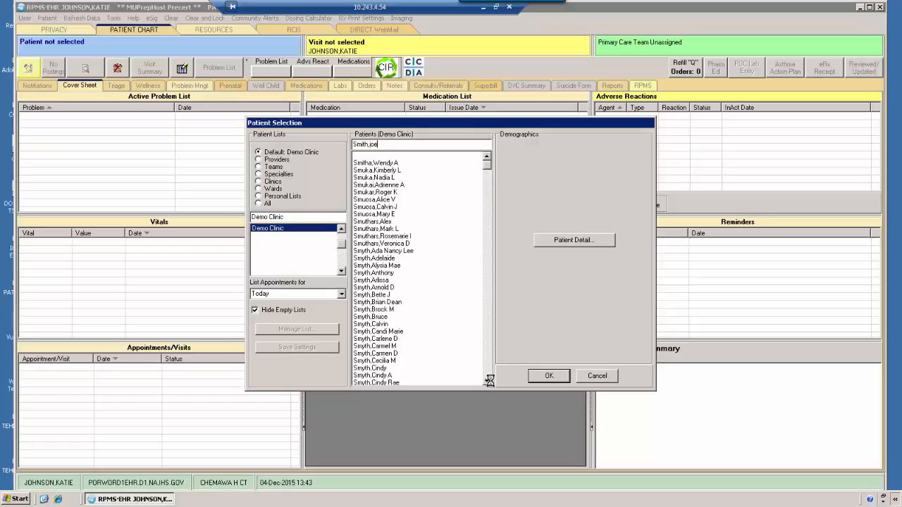
{"action": "left_click", "coordinate": [487, 381]}
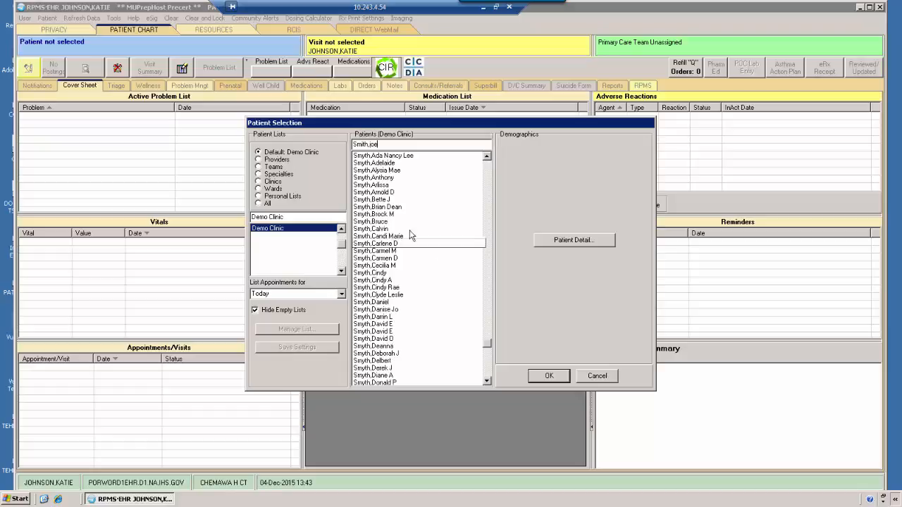
{"action": "left_click_drag", "start_coordinate": [379, 144], "coordinate": [350, 144]}
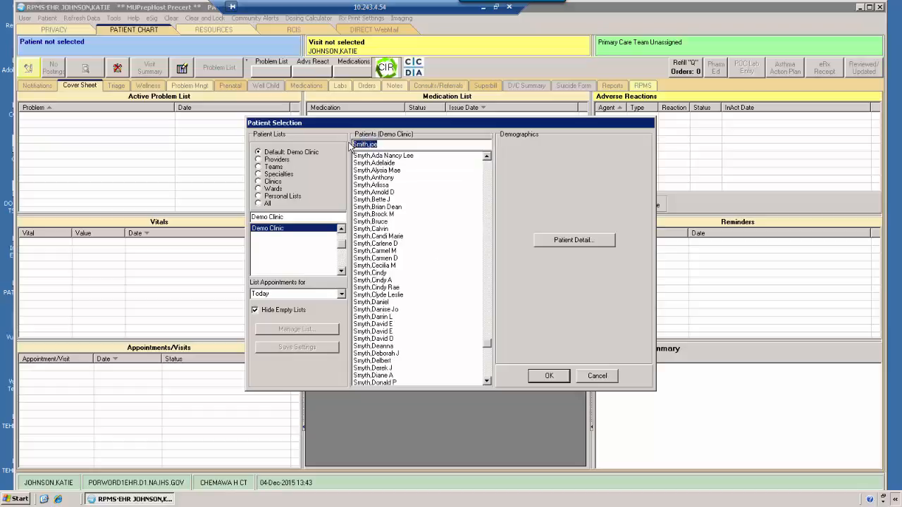
{"action": "type", "text": "smyth,"}
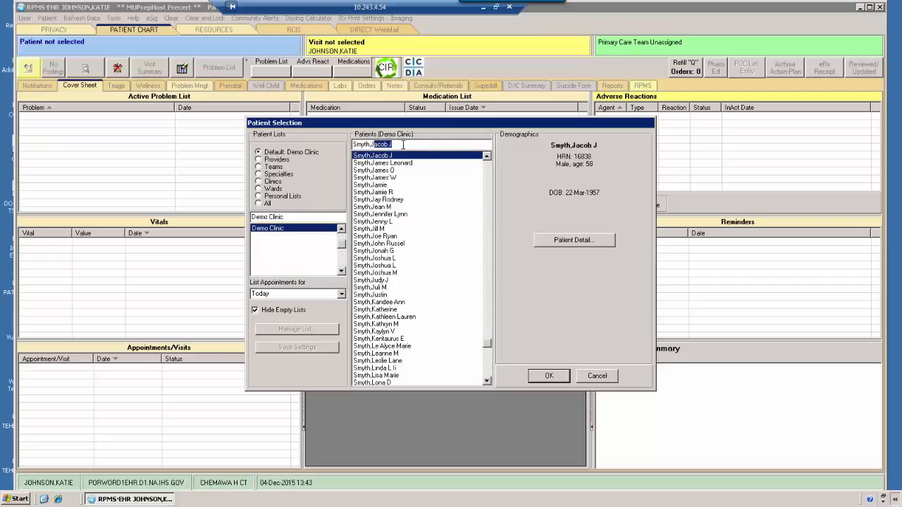
{"action": "left_click_drag", "start_coordinate": [403, 144], "coordinate": [345, 145]}
Step: Search the patient list with the partial names 'smyo' and then 'jon'
{"action": "type", "text": "sm"}
{"action": "type", "text": "y"}
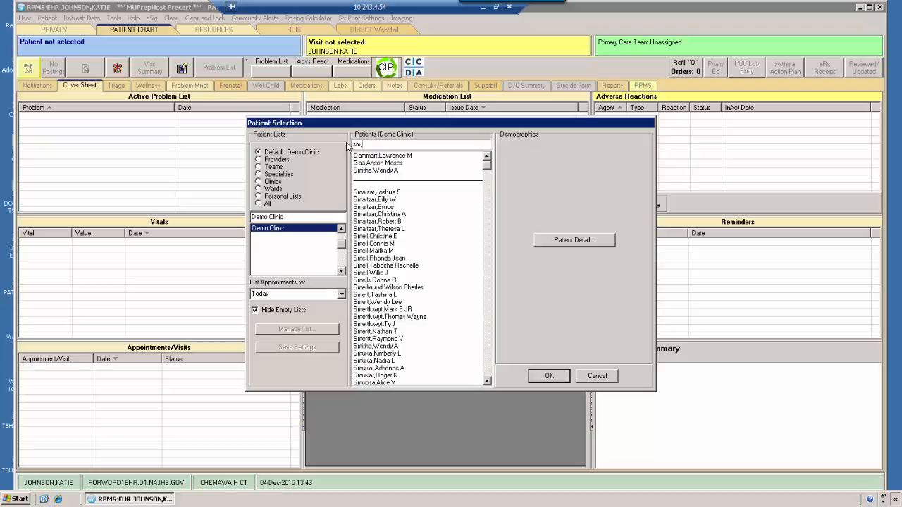
{"action": "type", "text": "o"}
{"action": "left_click_drag", "start_coordinate": [369, 144], "coordinate": [352, 145]}
{"action": "type", "text": "jon"}
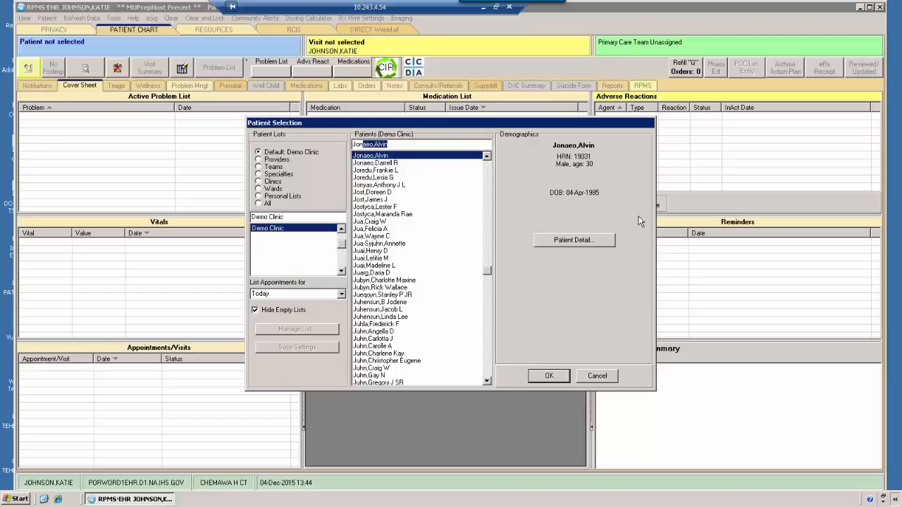
Step: Look up a patient by entering their health record number in the search box
{"action": "key", "text": "BackSpace"}
{"action": "key", "text": "BackSpace"}
{"action": "key", "text": "BackSpace"}
{"action": "key", "text": "BackSpace"}
{"action": "type", "text": "39105"}
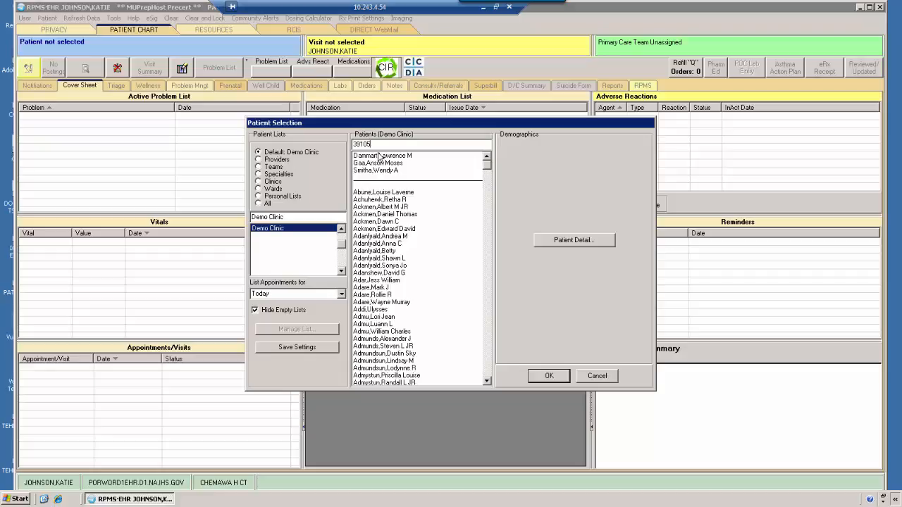
{"action": "key", "text": "Return"}
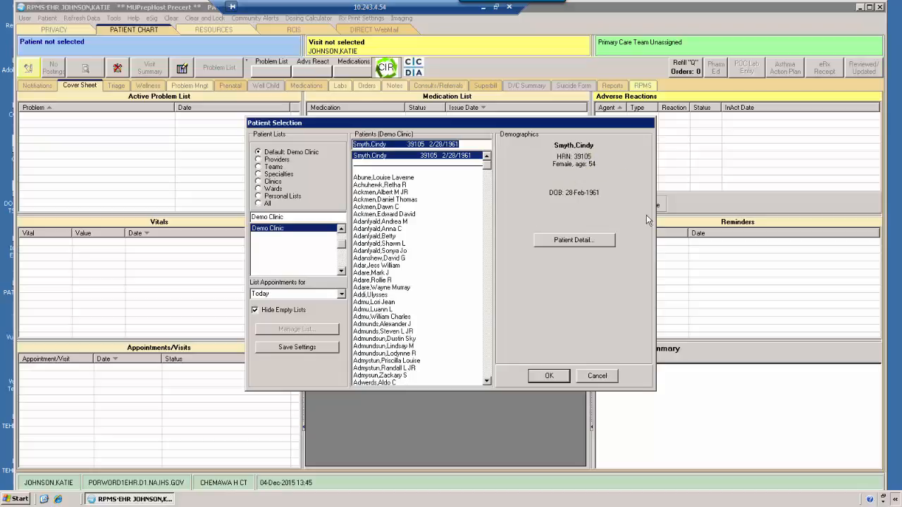
{"action": "left_click", "coordinate": [565, 242]}
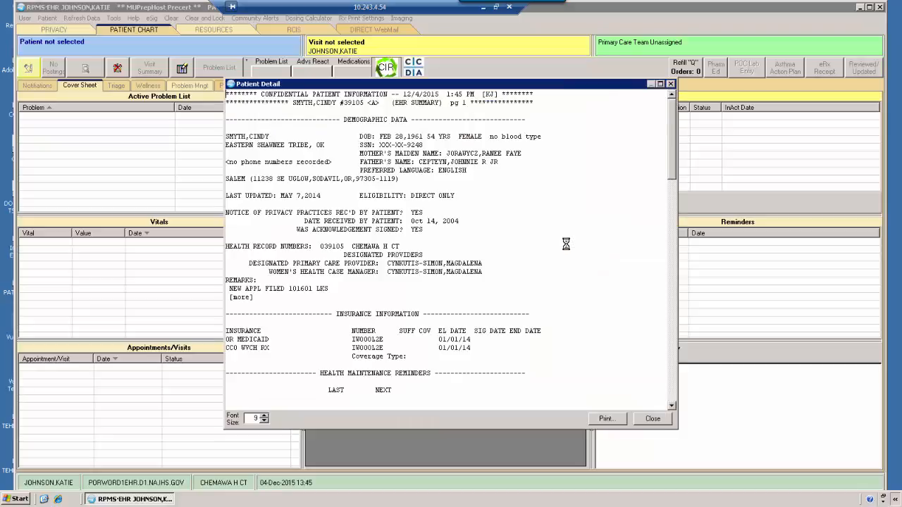
{"action": "scroll", "coordinate": [467, 242], "scroll_direction": "down", "scroll_amount": 2}
{"action": "scroll", "coordinate": [467, 242], "scroll_direction": "down", "scroll_amount": 5}
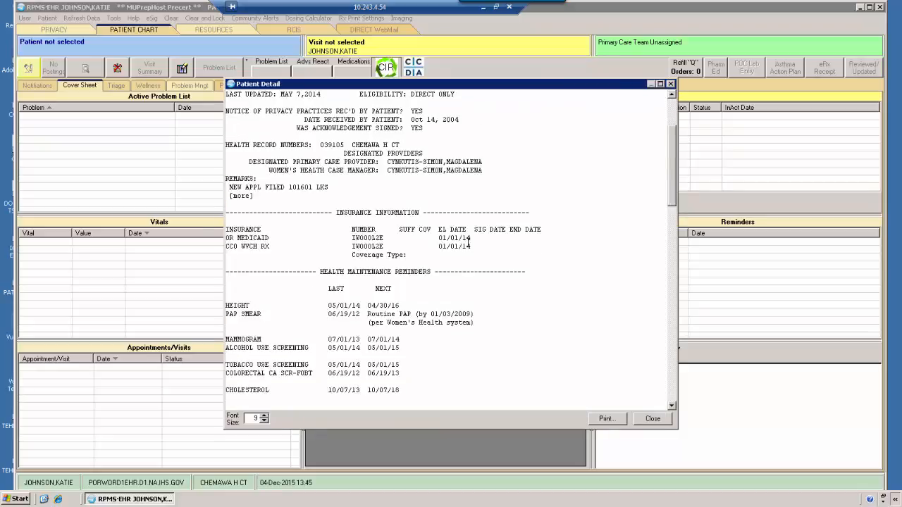
{"action": "scroll", "coordinate": [522, 268], "scroll_direction": "up", "scroll_amount": 7}
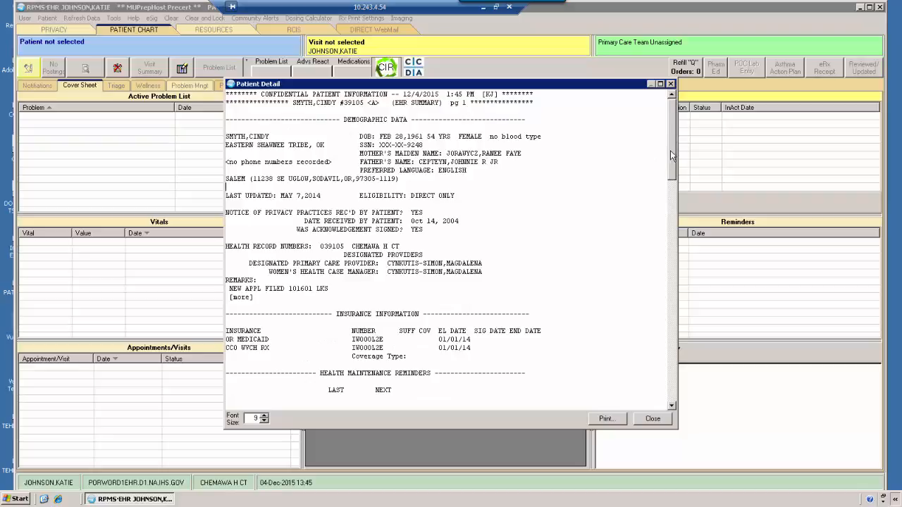
{"action": "left_click_drag", "start_coordinate": [671, 146], "coordinate": [648, 113]}
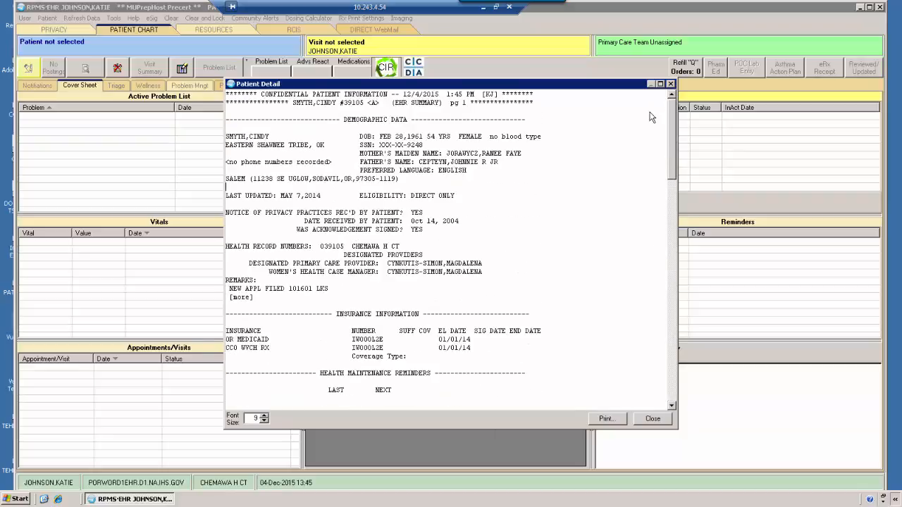
{"action": "left_click", "coordinate": [670, 84]}
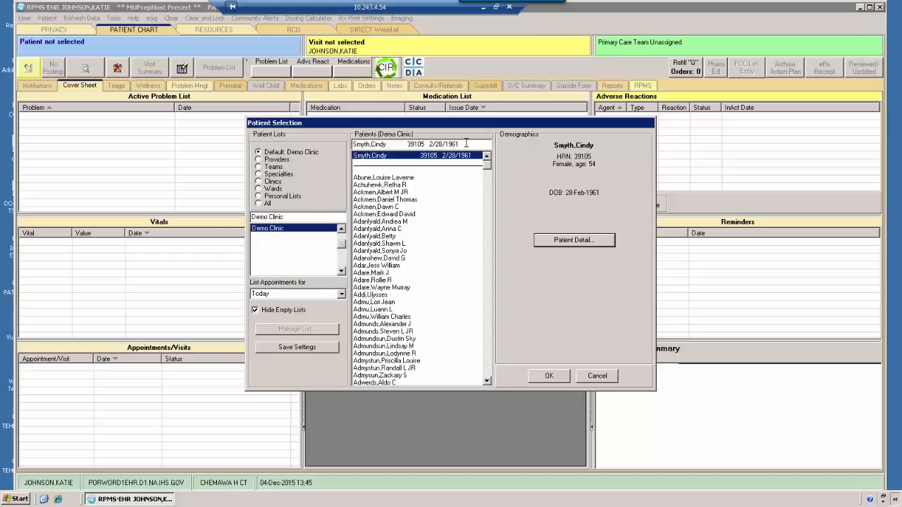
{"action": "left_click_drag", "start_coordinate": [466, 143], "coordinate": [353, 144]}
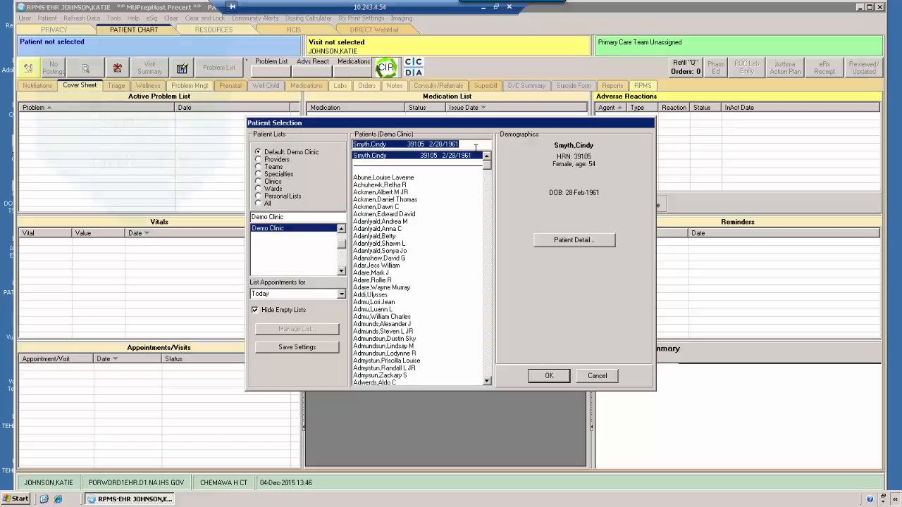
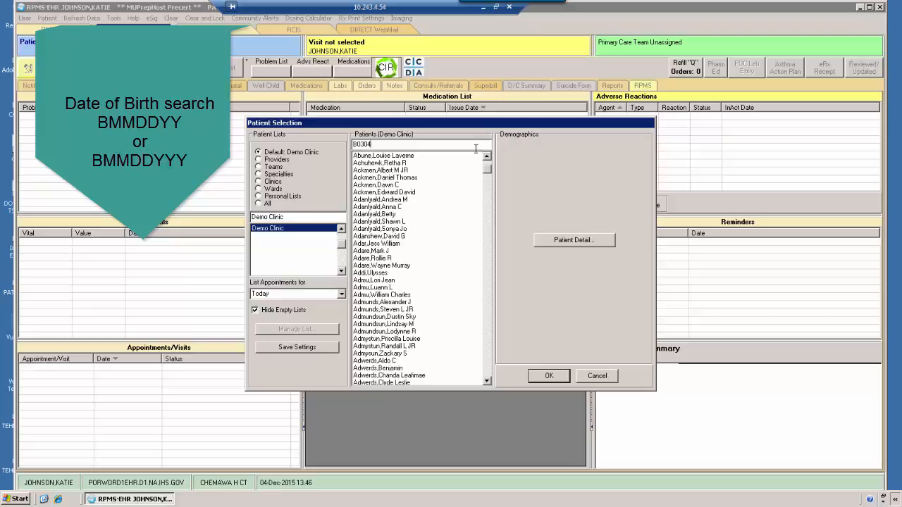
{"action": "key", "text": "Return"}
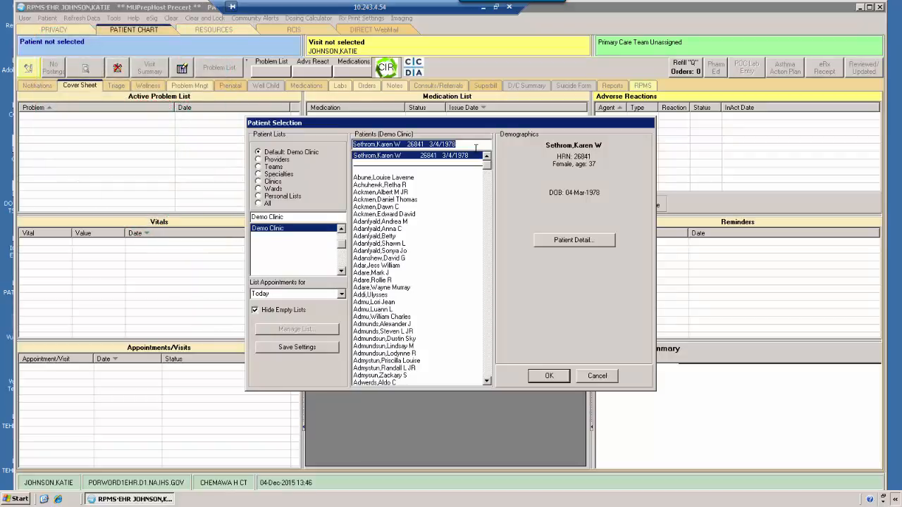
{"action": "type", "text": "06"}
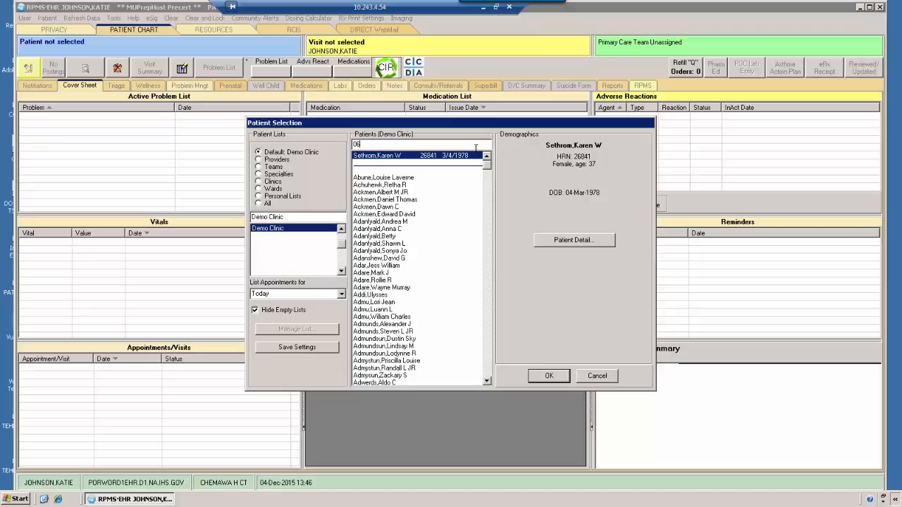
{"action": "type", "text": "/"}
{"action": "key", "text": "BackSpace"}
{"action": "key", "text": "BackSpace"}
{"action": "key", "text": "BackSpace"}
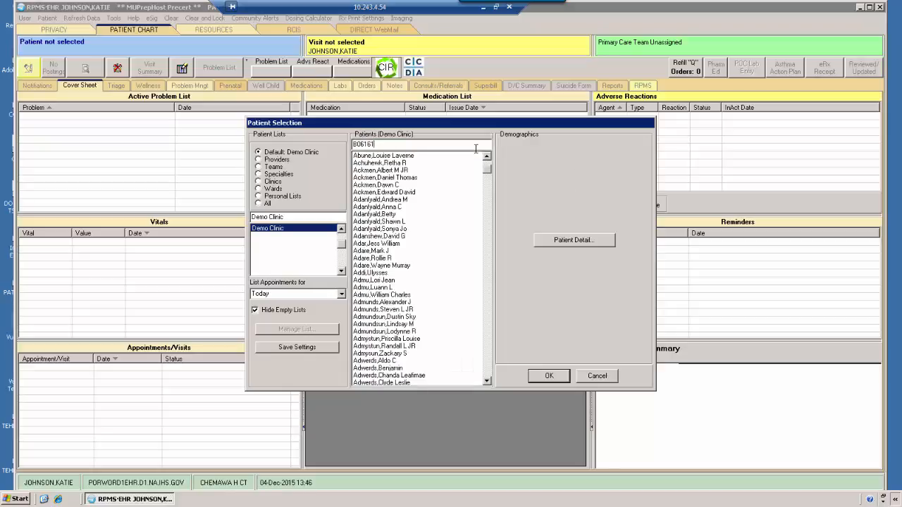
{"action": "key", "text": "Return"}
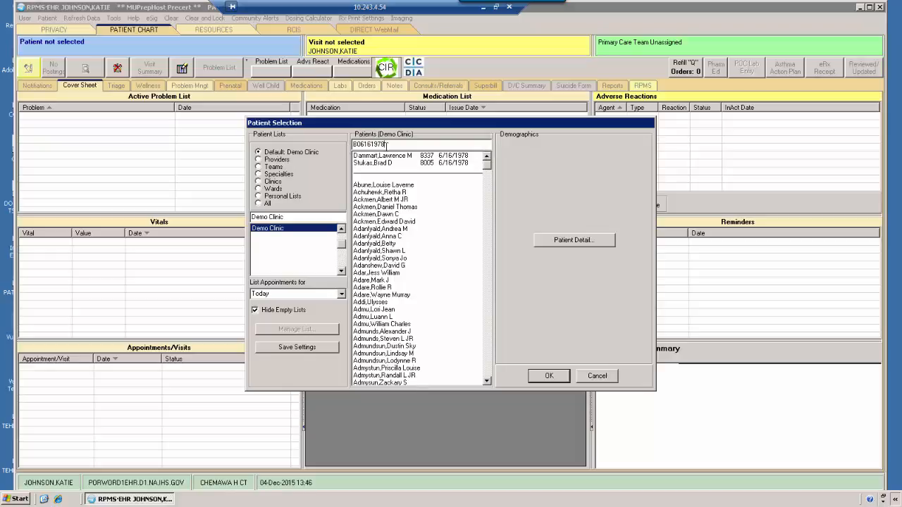
{"action": "left_click", "coordinate": [407, 159]}
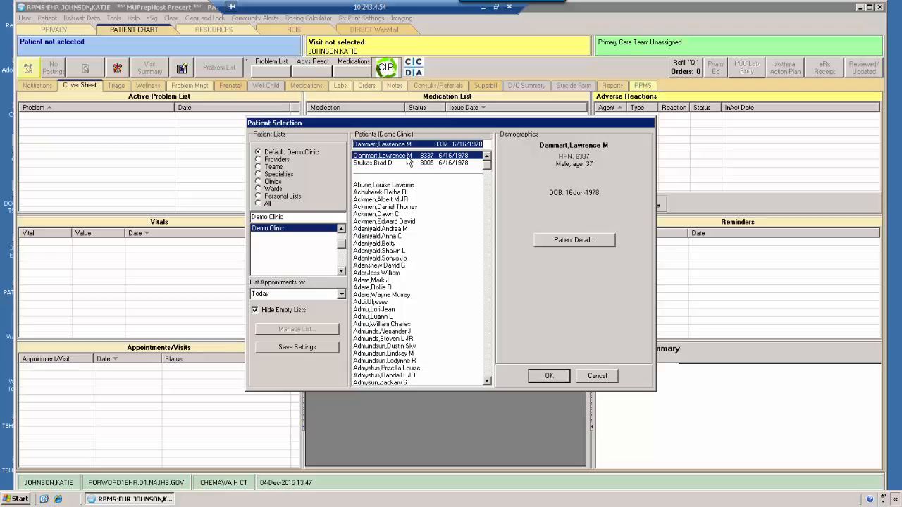
{"action": "left_click", "coordinate": [272, 231]}
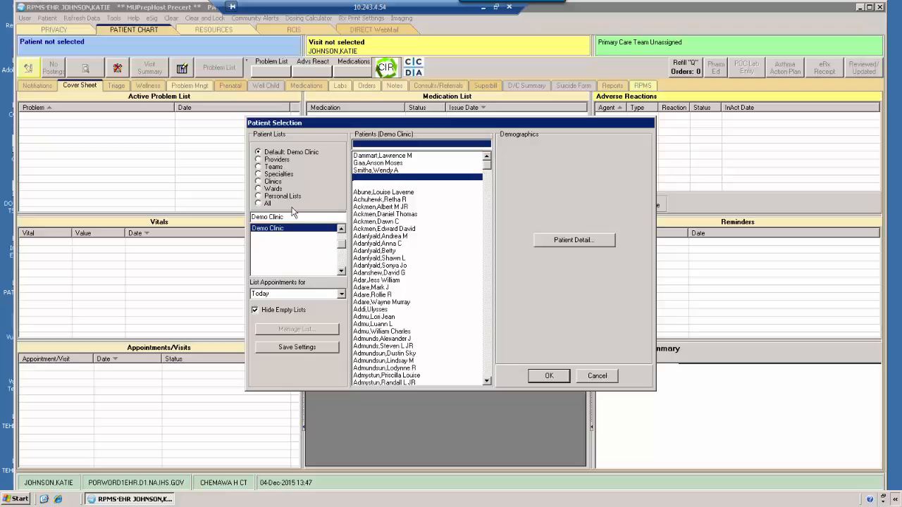
{"action": "left_click", "coordinate": [387, 163]}
{"action": "left_click", "coordinate": [390, 156]}
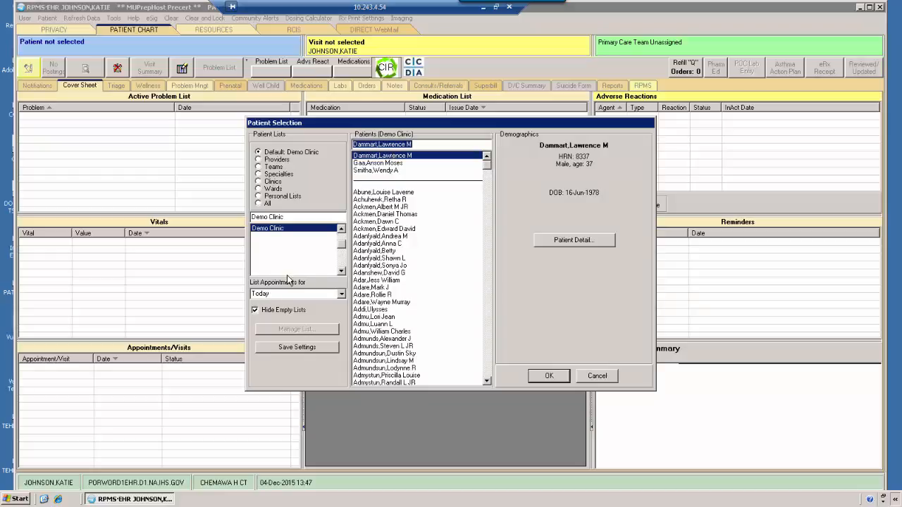
{"action": "left_click", "coordinate": [341, 295]}
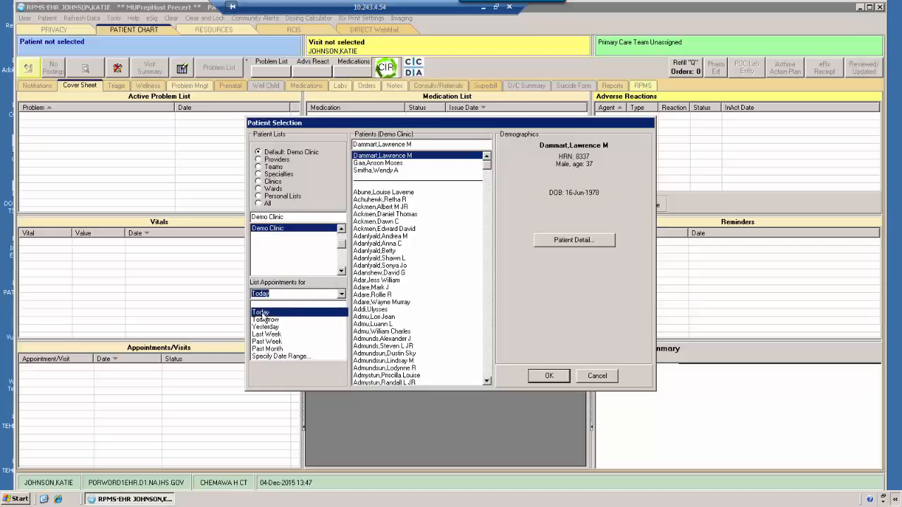
{"action": "left_click", "coordinate": [262, 313]}
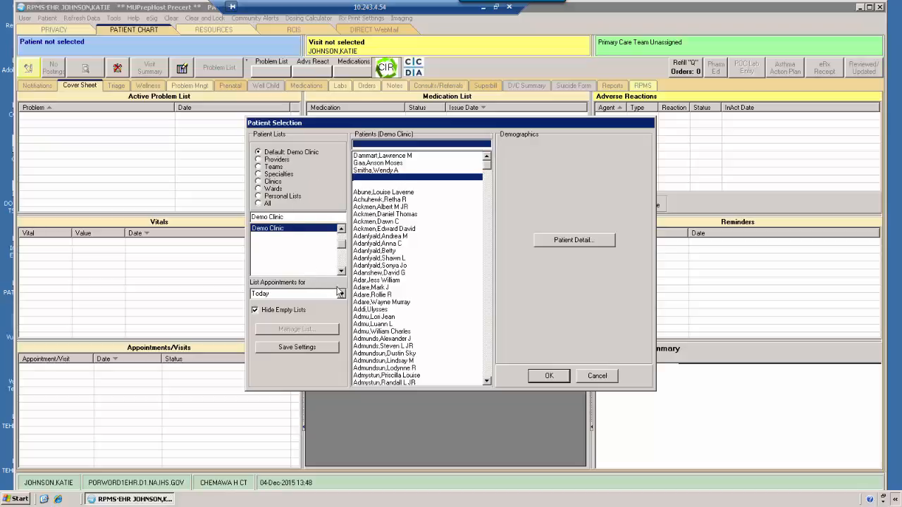
Step: Uncheck Hide Empty Lists and choose the Demo Clinic patient list
{"action": "left_click", "coordinate": [255, 310]}
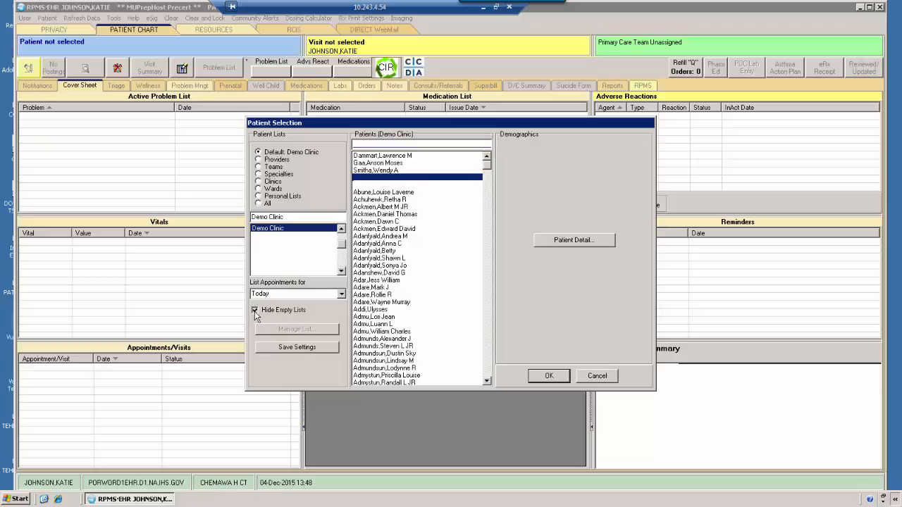
{"action": "left_click", "coordinate": [360, 243]}
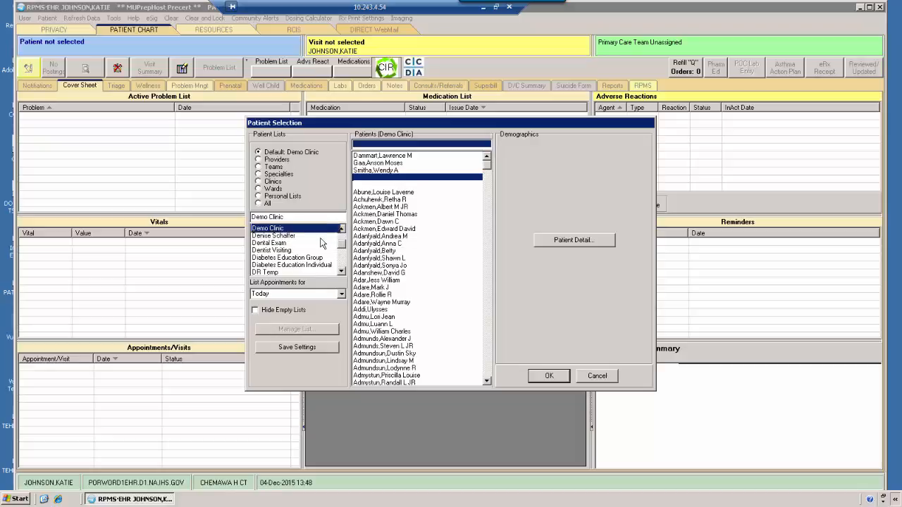
{"action": "scroll", "coordinate": [343, 240], "scroll_direction": "up", "scroll_amount": 3}
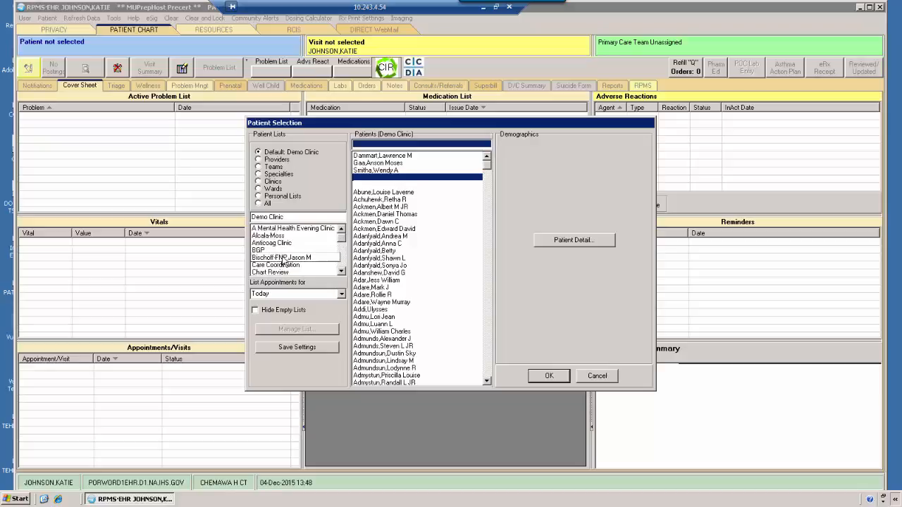
{"action": "scroll", "coordinate": [279, 260], "scroll_direction": "down", "scroll_amount": 3}
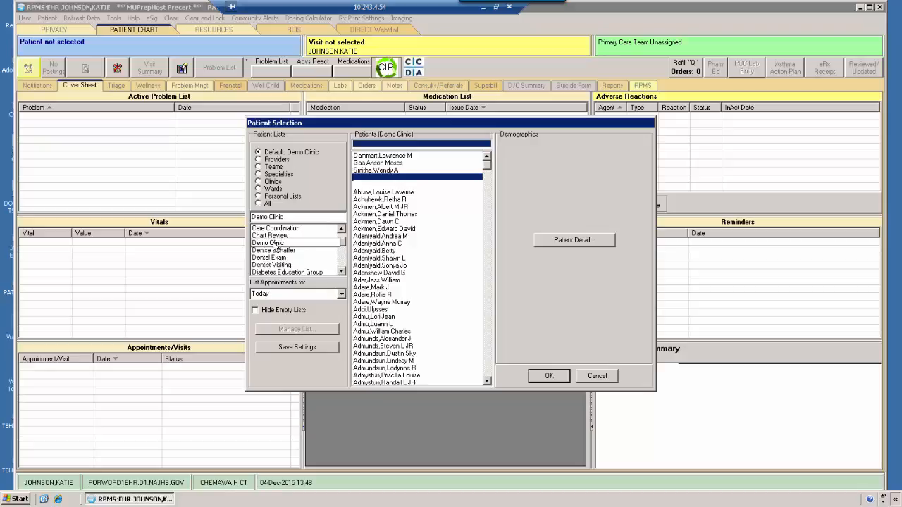
{"action": "left_click", "coordinate": [275, 244]}
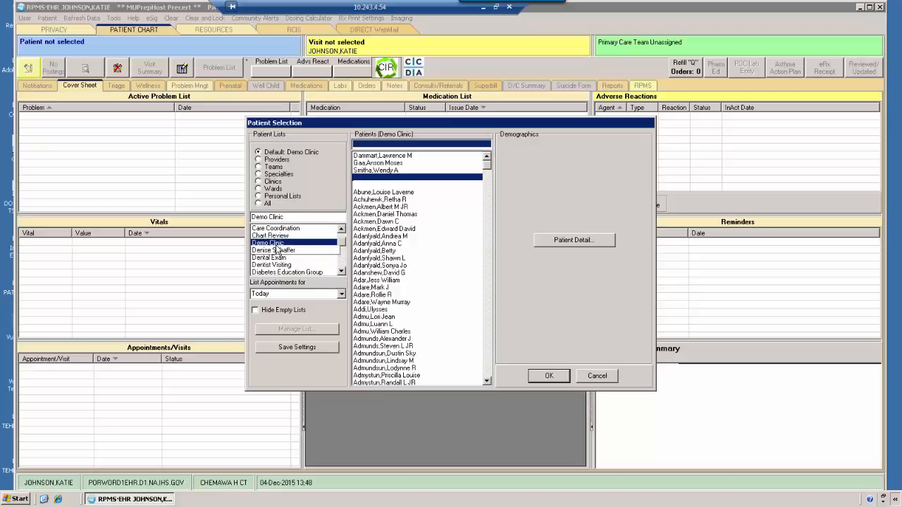
Step: Browse the Chart Review and Dental Exam clinic lists, then return to Demo Clinic
{"action": "left_click", "coordinate": [279, 236]}
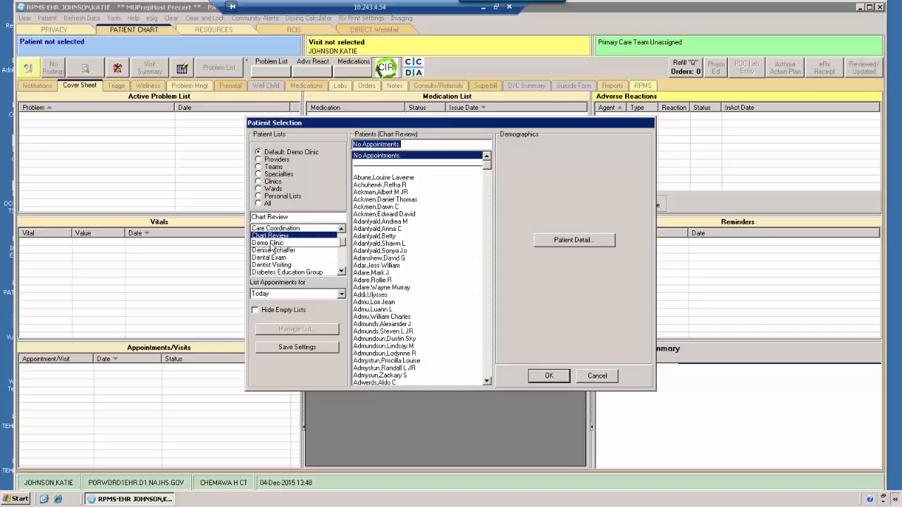
{"action": "left_click", "coordinate": [270, 256]}
{"action": "left_click", "coordinate": [268, 243]}
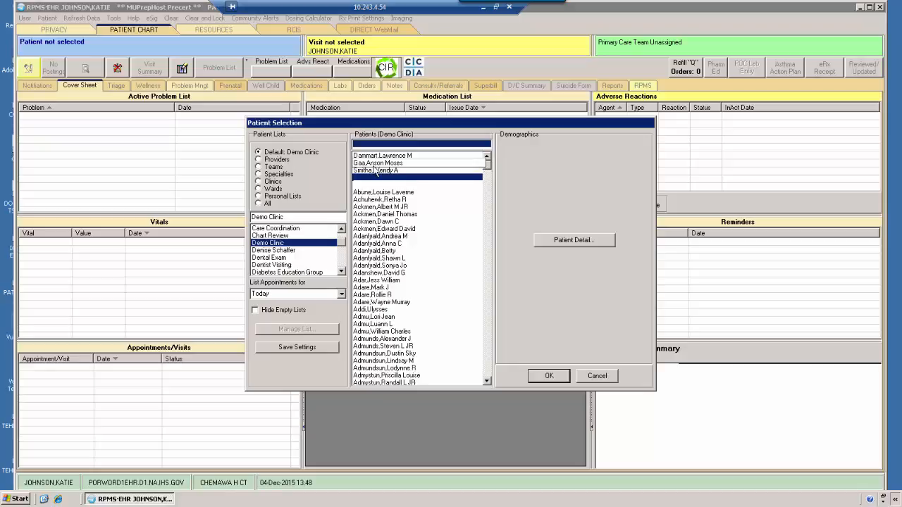
Step: Open the chart of the first Demo Clinic patient, born 16-Jun-1978
{"action": "left_click", "coordinate": [376, 156]}
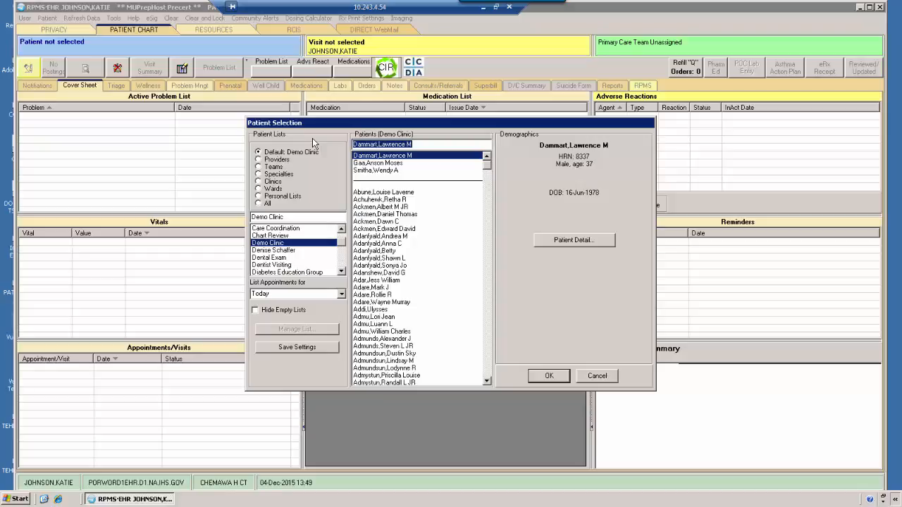
{"action": "left_click", "coordinate": [392, 156]}
{"action": "left_click", "coordinate": [546, 378]}
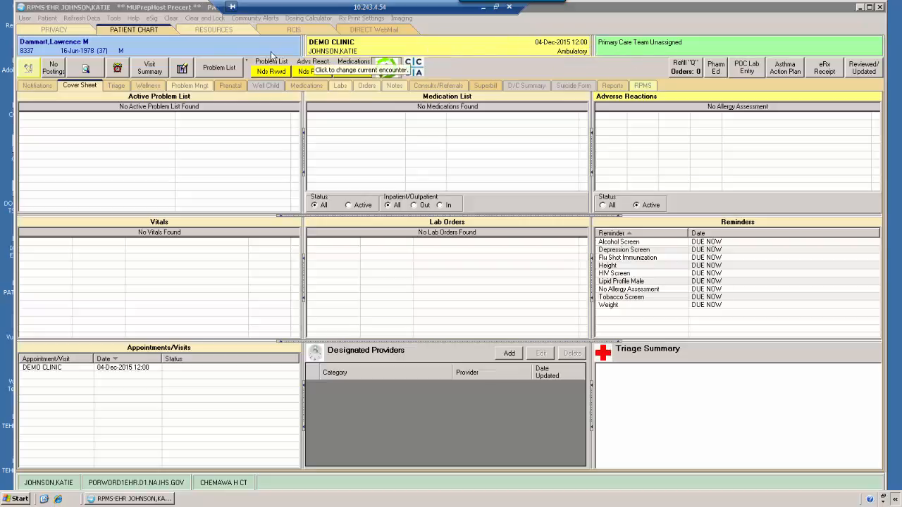
{"action": "left_click", "coordinate": [234, 48]}
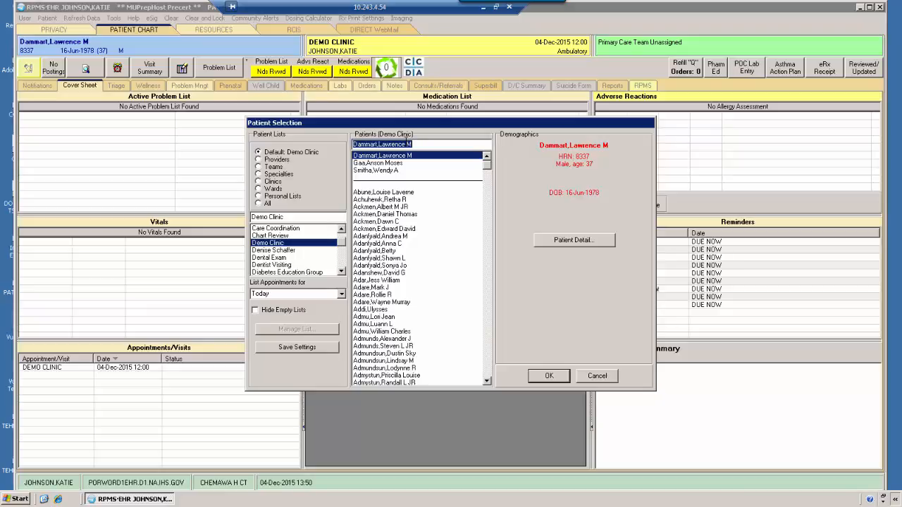
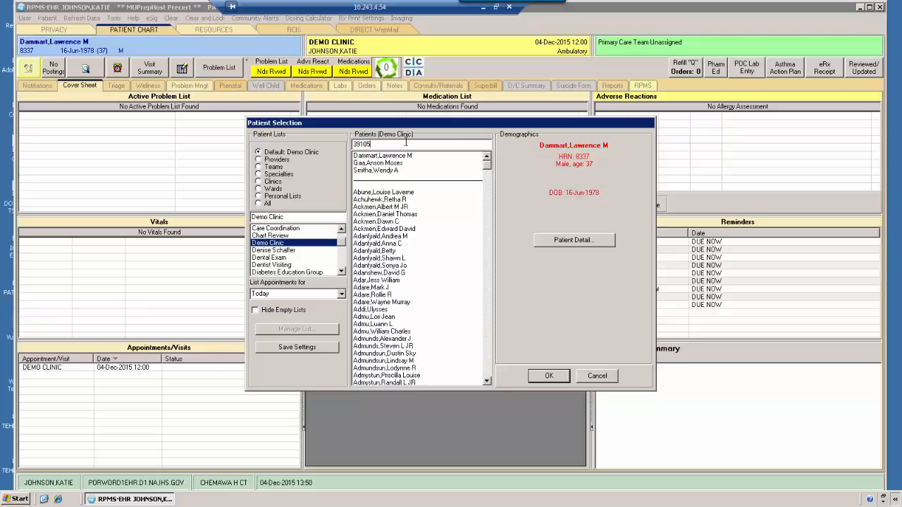
{"action": "key", "text": "Return"}
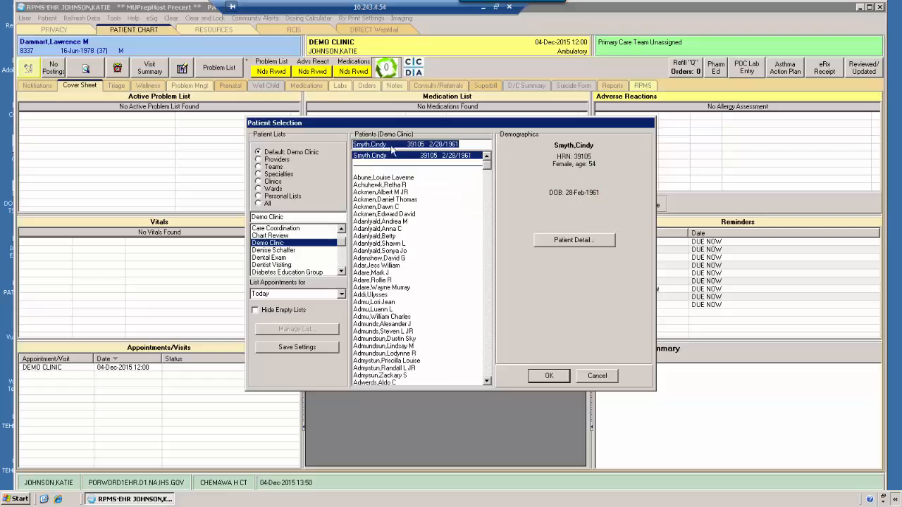
{"action": "left_click", "coordinate": [554, 382]}
{"action": "left_click", "coordinate": [555, 381]}
{"action": "left_click", "coordinate": [550, 377]}
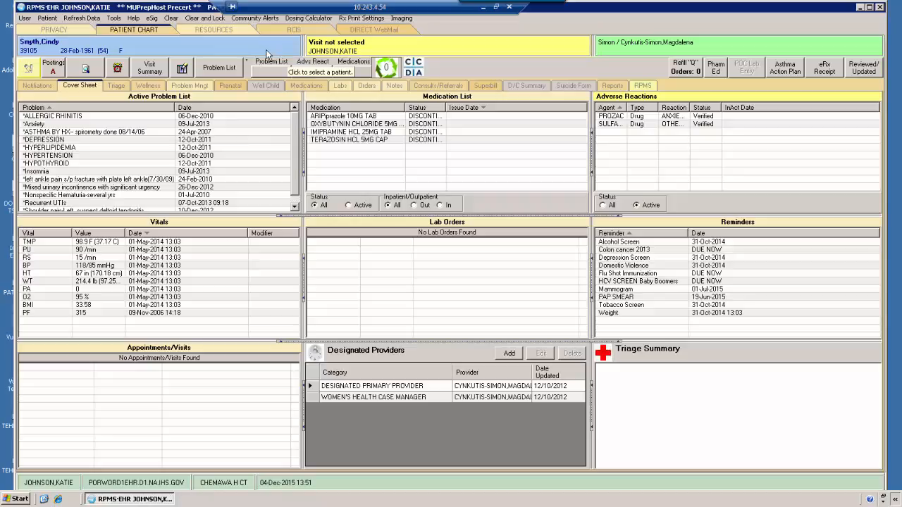
Step: In Encounter Settings, review existing appointments and visits, then start a New Visit
{"action": "left_click", "coordinate": [337, 48]}
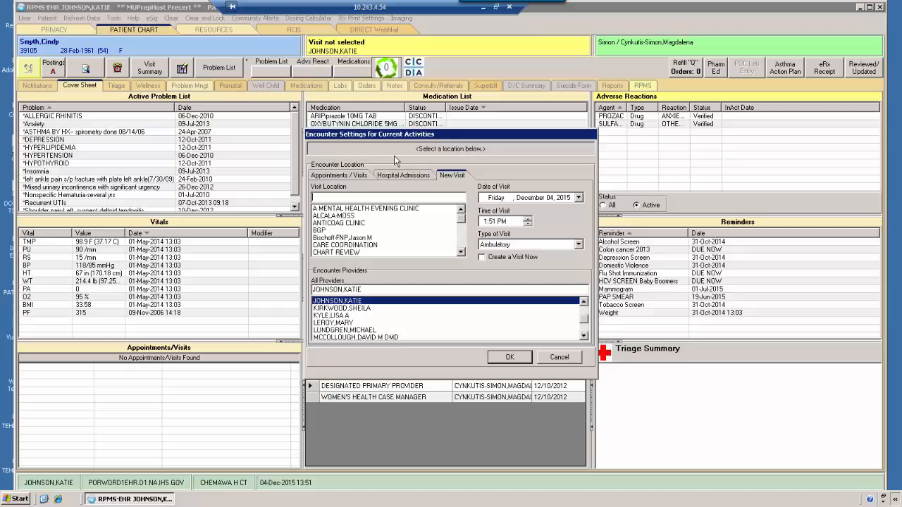
{"action": "left_click", "coordinate": [355, 178]}
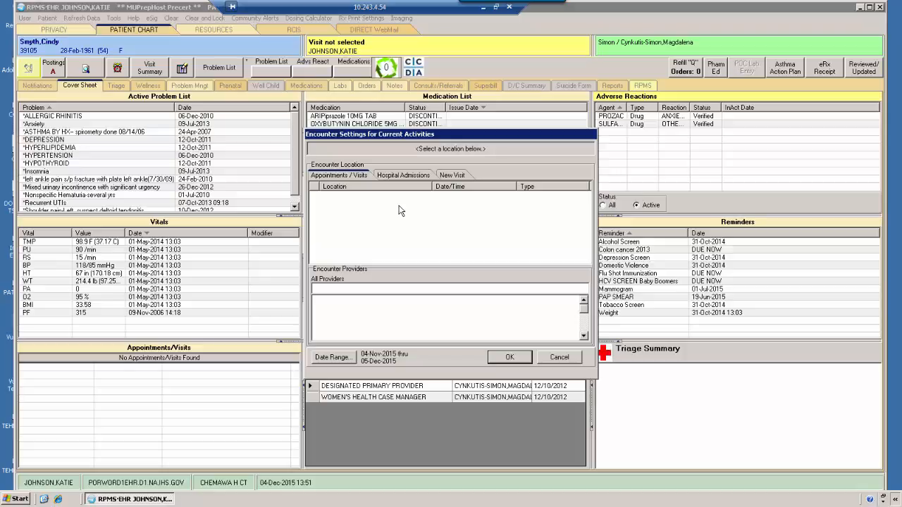
{"action": "left_click", "coordinate": [454, 176]}
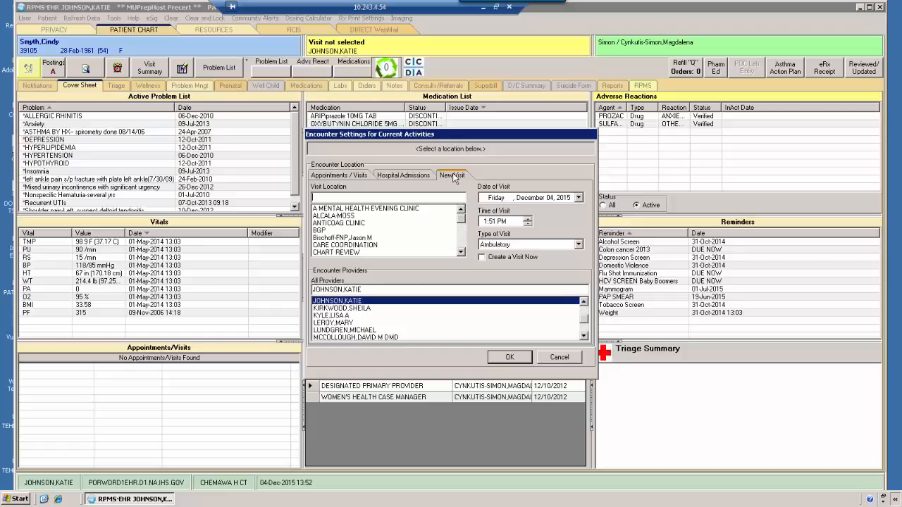
Step: Replace the Chart Review visit location with TELEPHONE CALL
{"action": "left_click", "coordinate": [345, 252]}
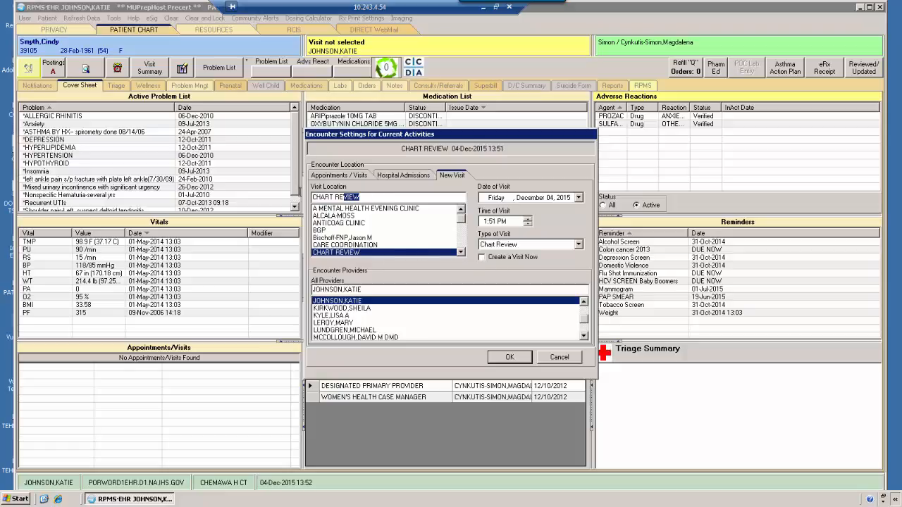
{"action": "key", "text": "BackSpace"}
{"action": "type", "text": "te"}
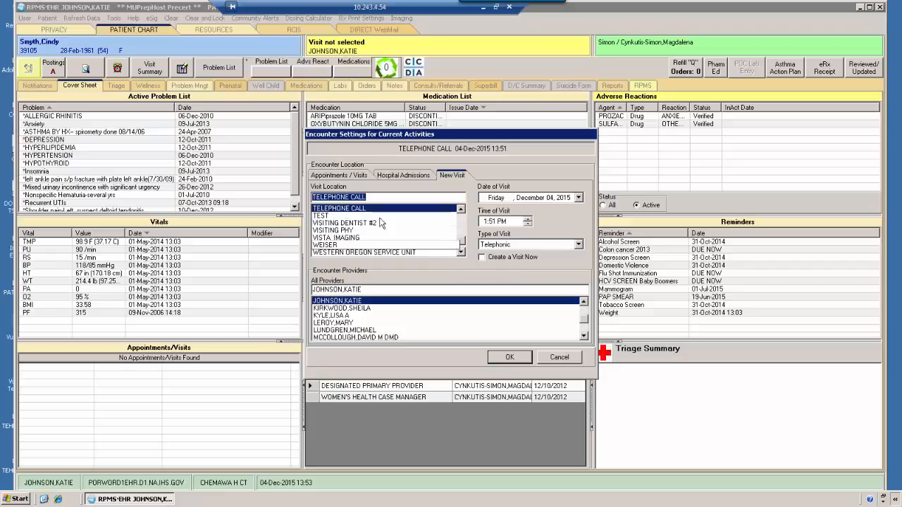
Step: Have the visit created now, with the current user as primary encounter provider
{"action": "left_click", "coordinate": [482, 257]}
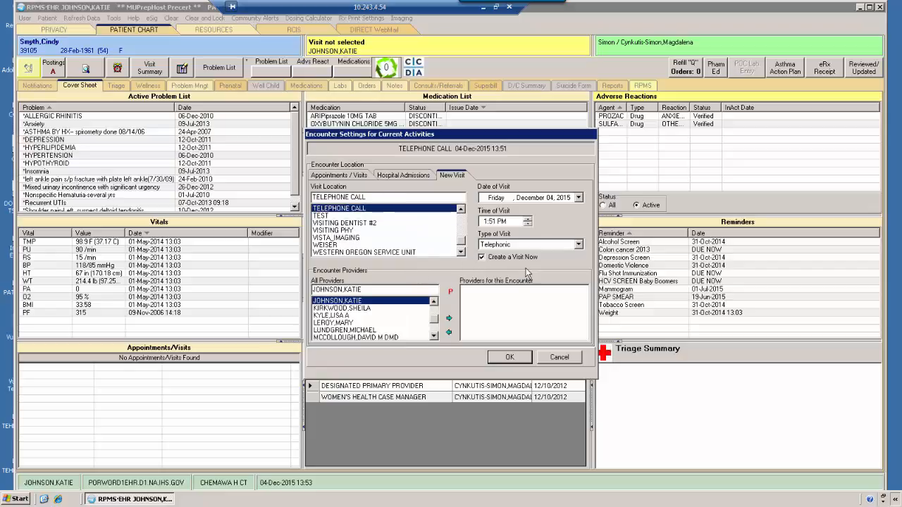
{"action": "left_click", "coordinate": [340, 303]}
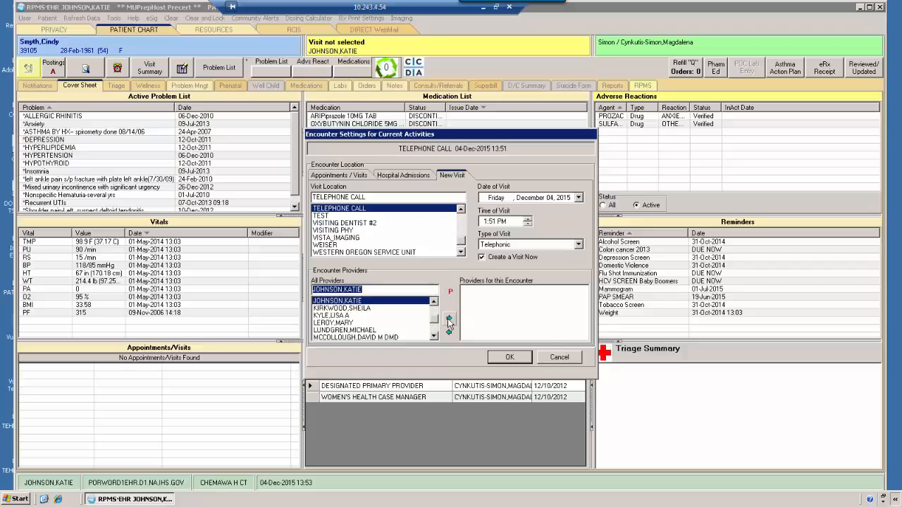
{"action": "left_click", "coordinate": [448, 319]}
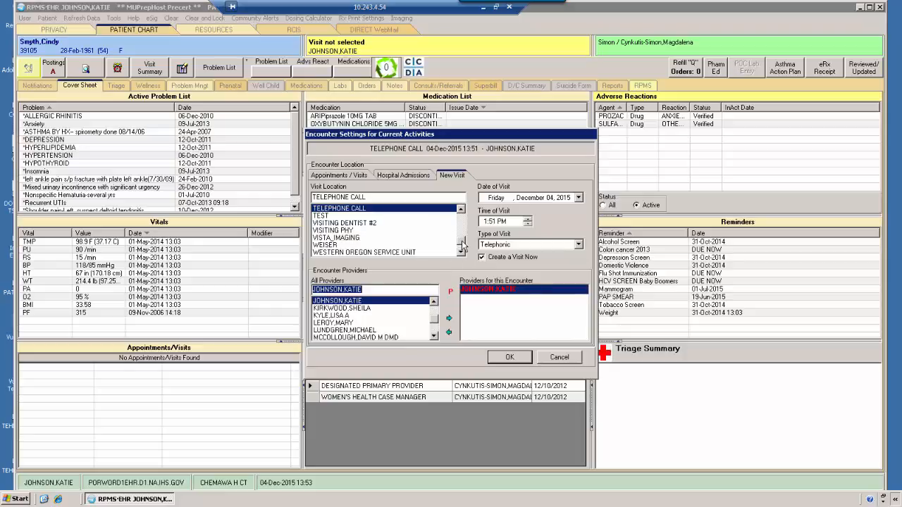
{"action": "scroll", "coordinate": [463, 237], "scroll_direction": "up", "scroll_amount": 3}
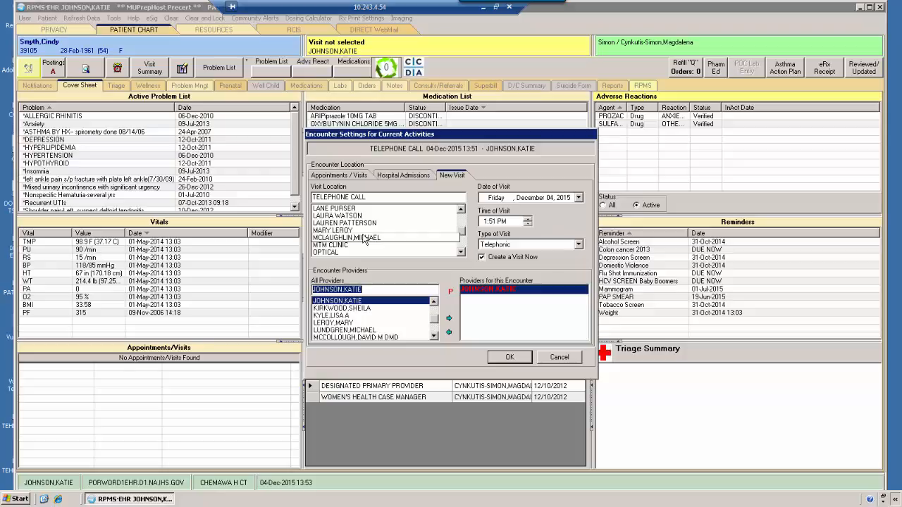
Step: After checking Appointments/Visits, make the 04-Dec-2015 13:51 visit a CHART REVIEW and apply it
{"action": "left_click", "coordinate": [341, 176]}
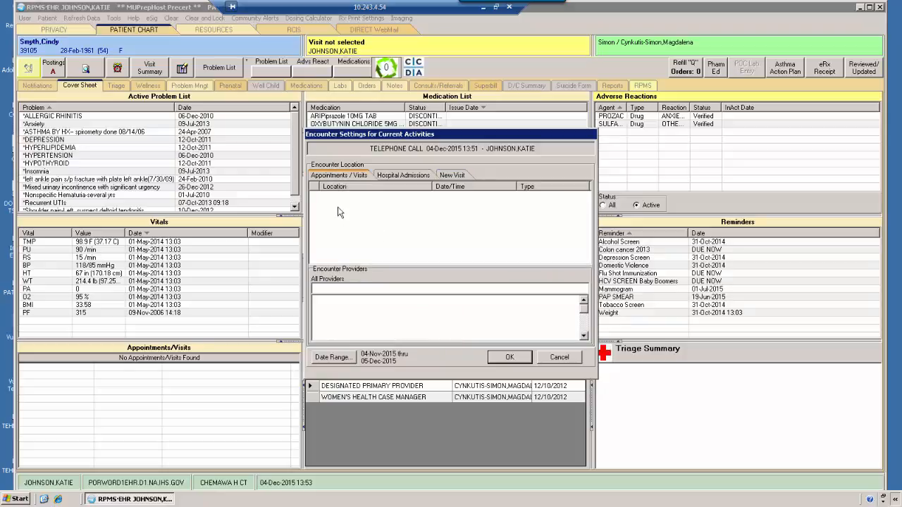
{"action": "left_click", "coordinate": [445, 175]}
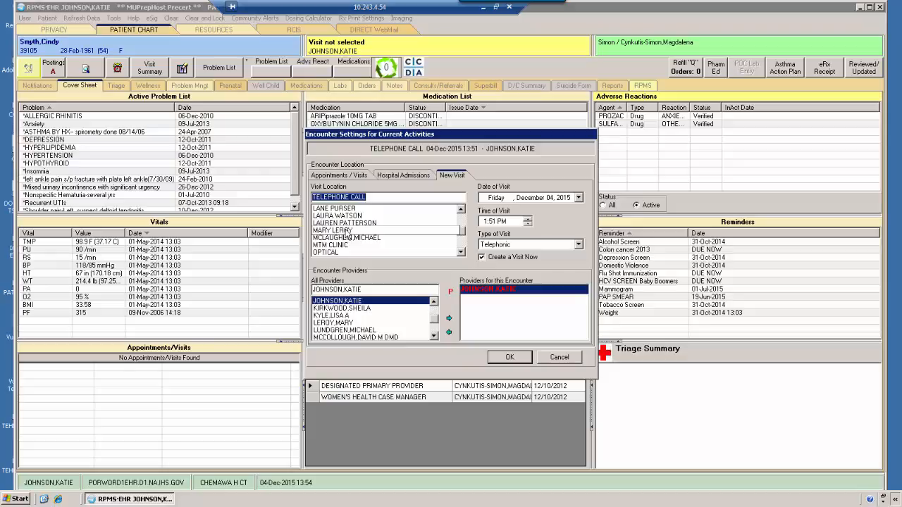
{"action": "type", "text": "chart review"}
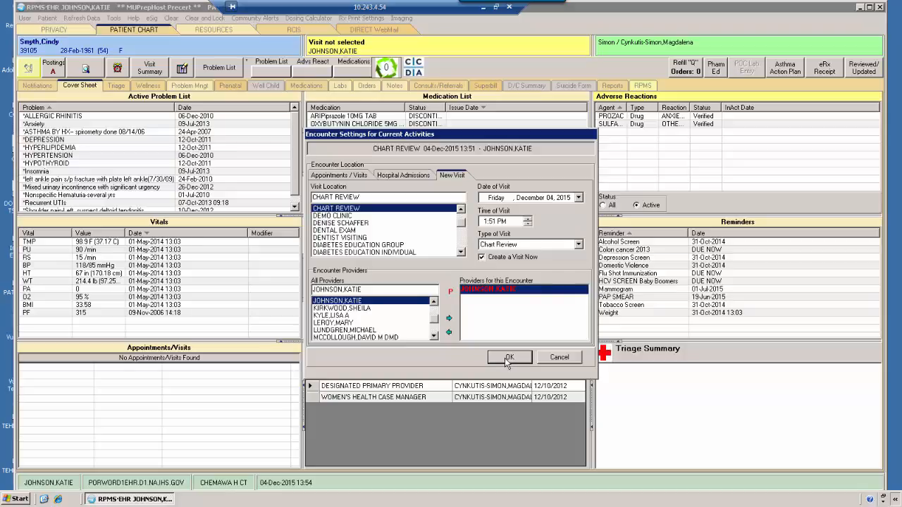
{"action": "left_click", "coordinate": [508, 358]}
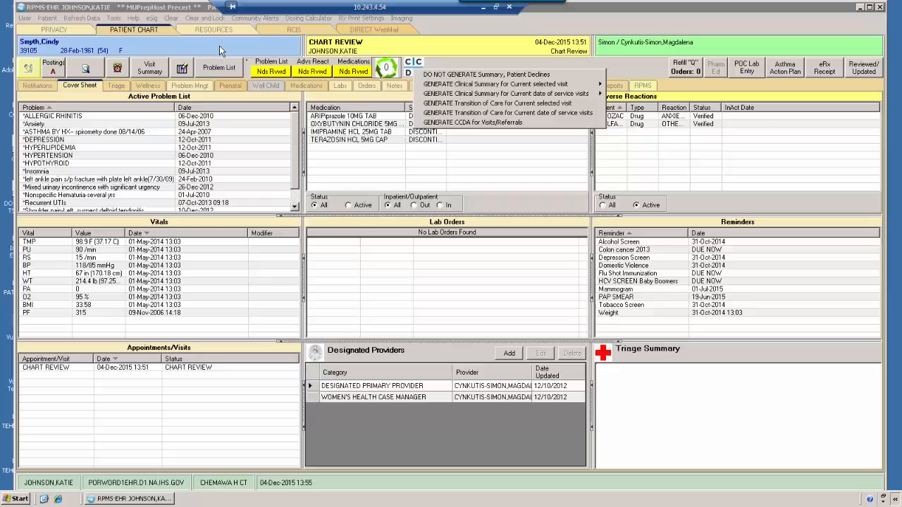
Step: Open the Patient Selection dialog from the patient name header
{"action": "left_click", "coordinate": [219, 45]}
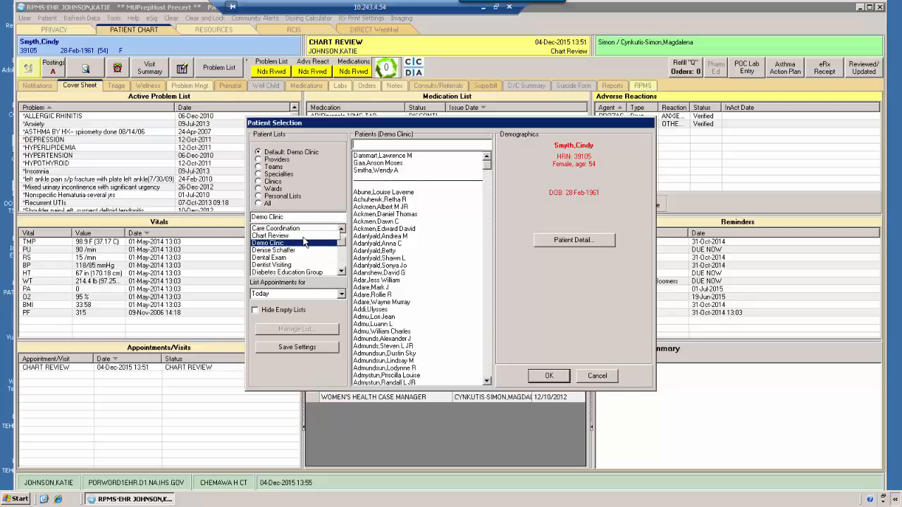
Step: Load the first Demo Clinic patient into the chart
{"action": "left_click", "coordinate": [380, 155]}
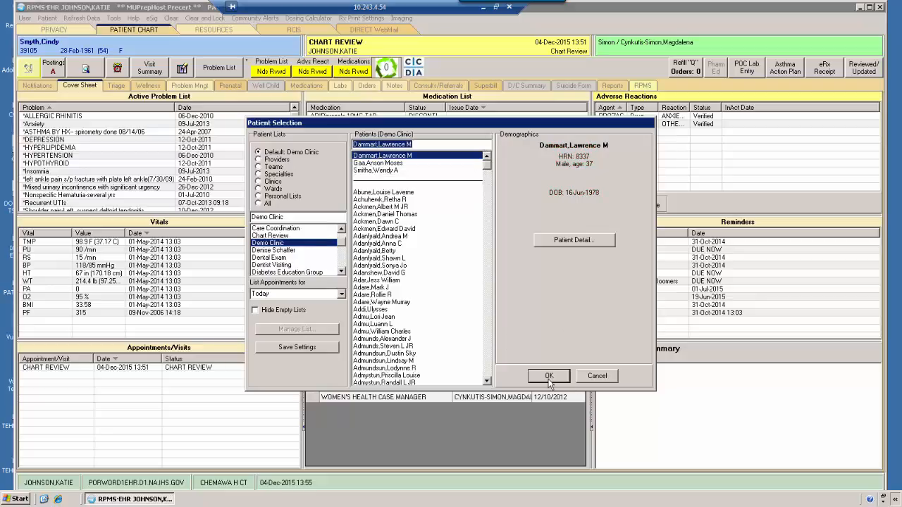
{"action": "left_click", "coordinate": [549, 376]}
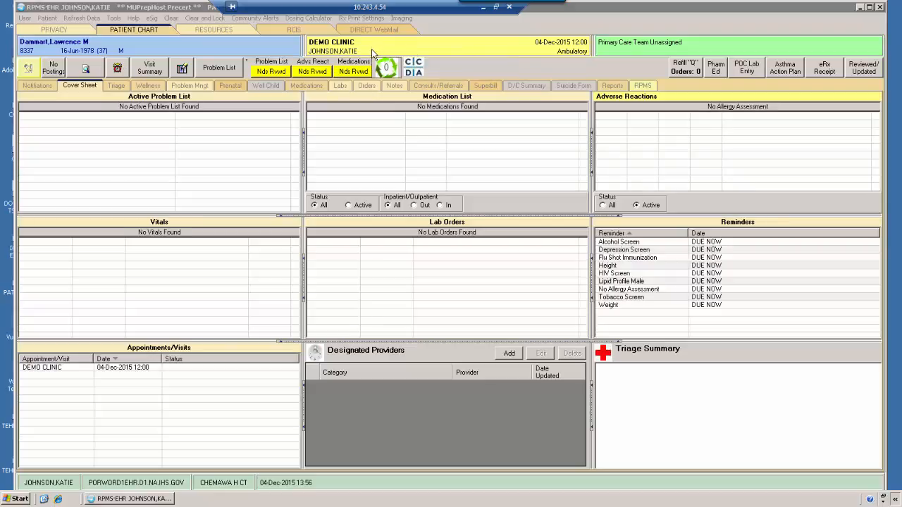
Step: Load the patient found by surname search, then cancel Encounter Settings without choosing a visit
{"action": "left_click", "coordinate": [138, 53]}
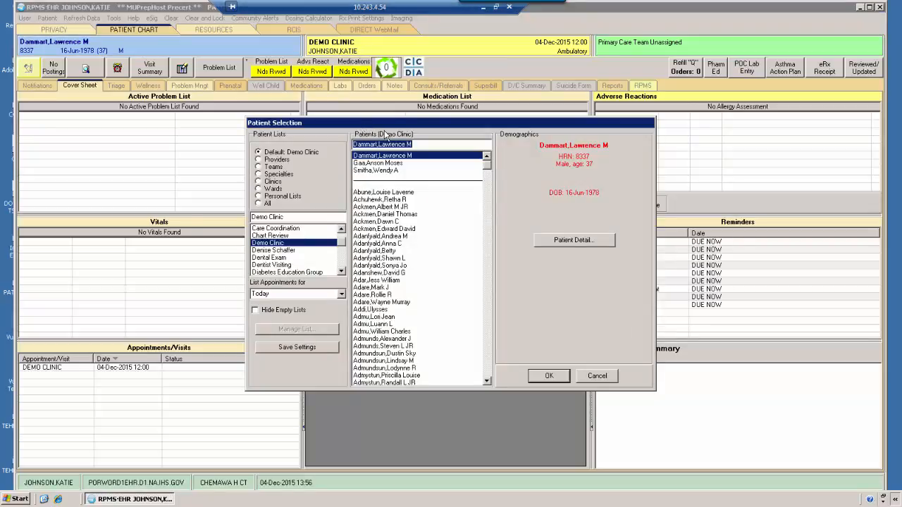
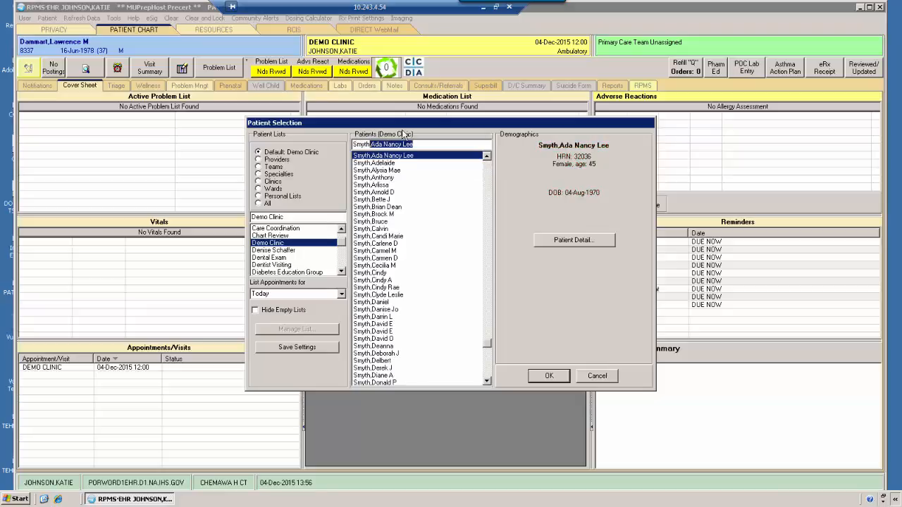
{"action": "left_click", "coordinate": [546, 375]}
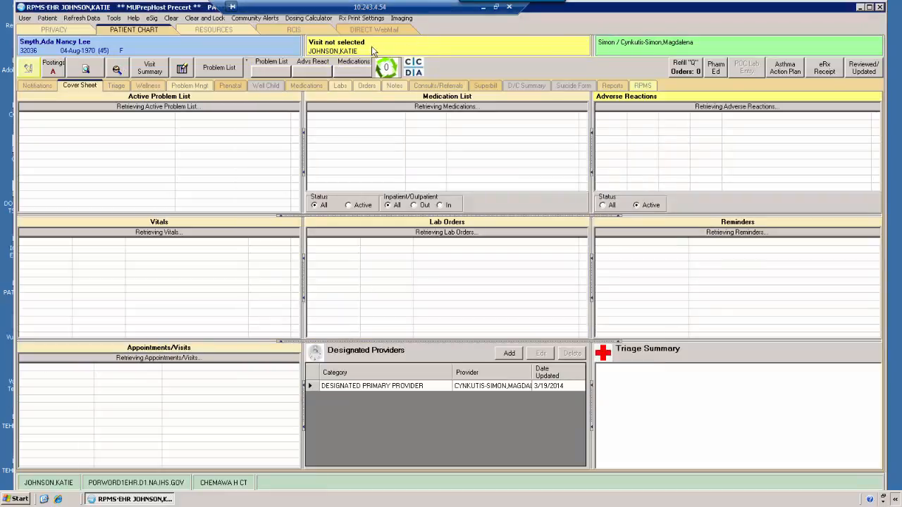
{"action": "left_click", "coordinate": [423, 47]}
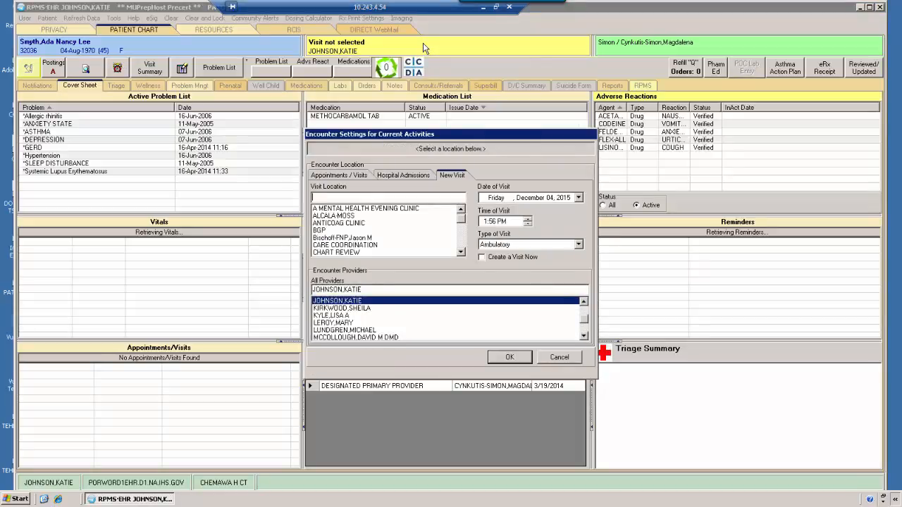
{"action": "left_click", "coordinate": [555, 360]}
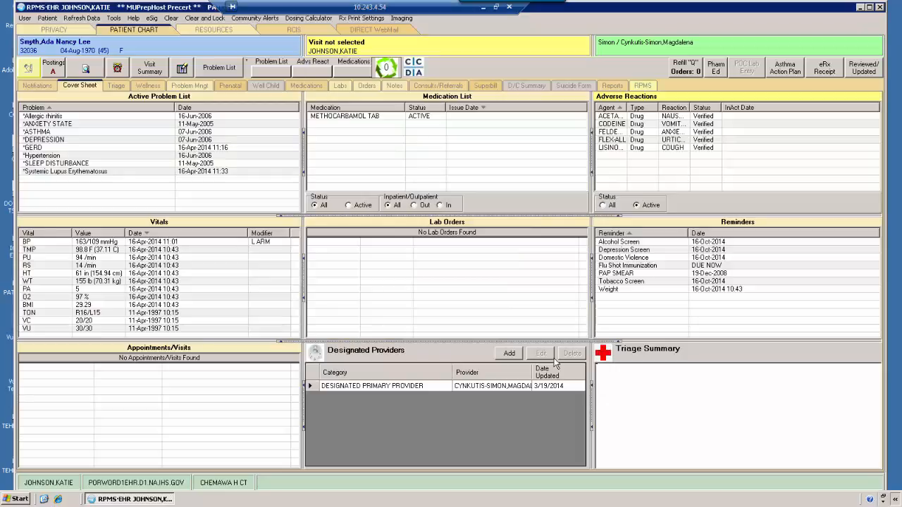